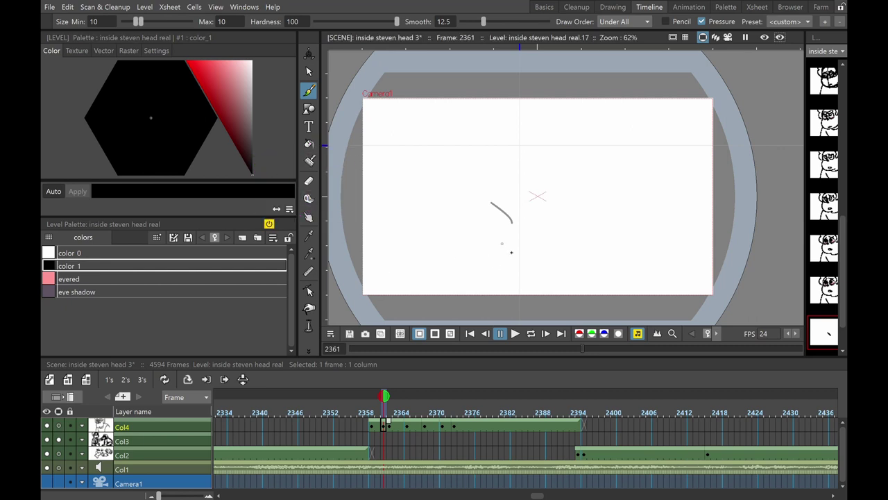
# - Erase the leftover strokes on frame 2361 of Col4 and show onion skins of the previous and next frames
pyautogui.press('e')
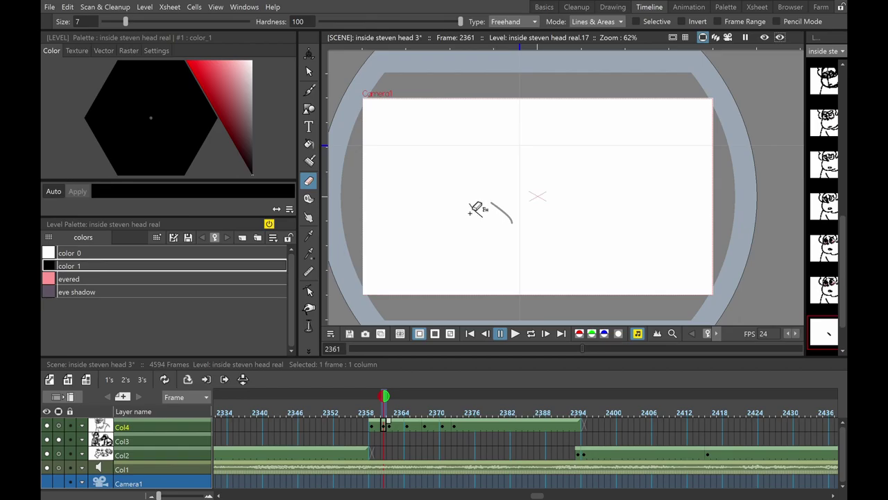
pyautogui.moveTo(471, 207)
pyautogui.mouseDown()
pyautogui.moveTo(500, 253)
pyautogui.moveTo(472, 215)
pyautogui.mouseUp()
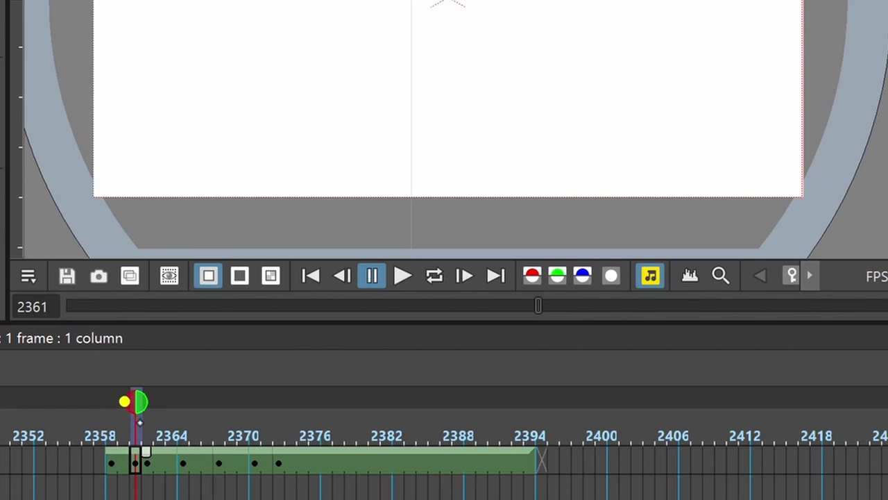
pyautogui.click(125, 402)
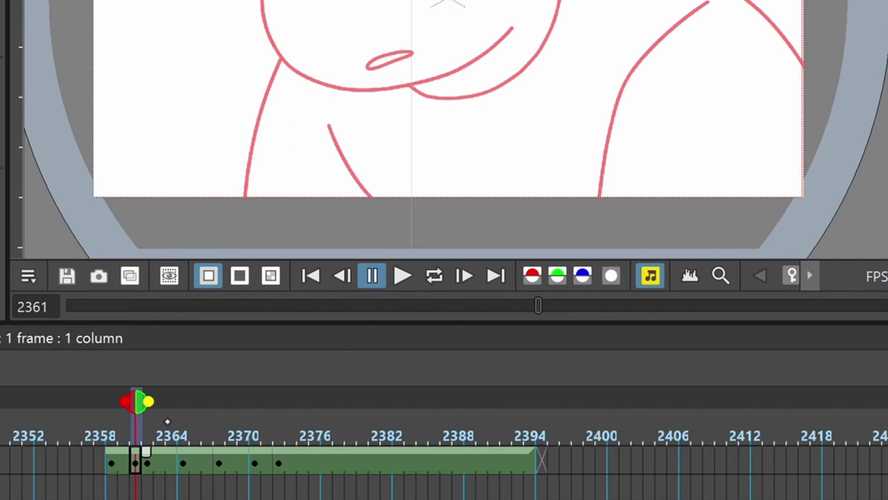
pyautogui.click(167, 420)
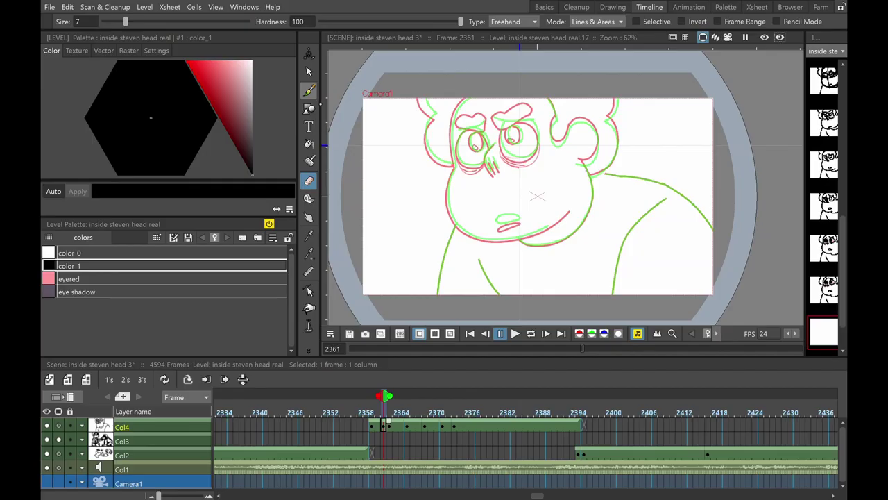
# - Draw the lower edges of both eyebrows with the black brush, placed between the red and green onion-skin lines
pyautogui.click(309, 91)
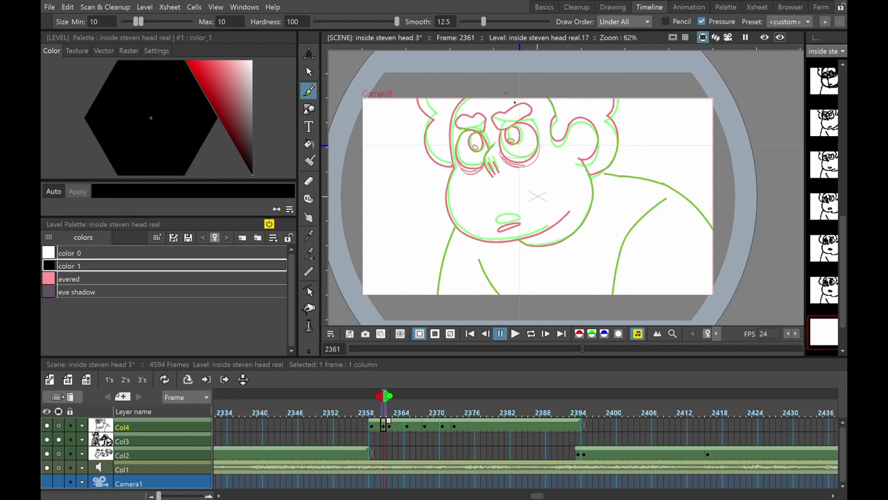
pyautogui.scroll(3, 514, 102)
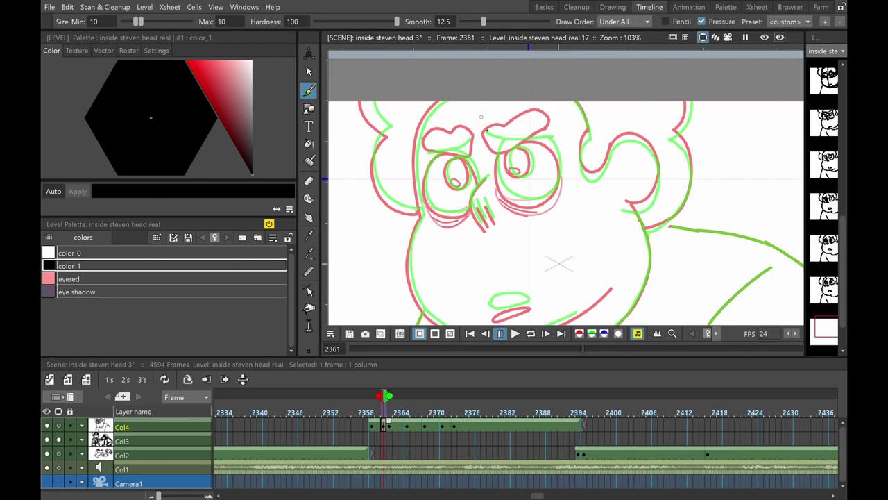
pyautogui.scroll(2, 474, 122)
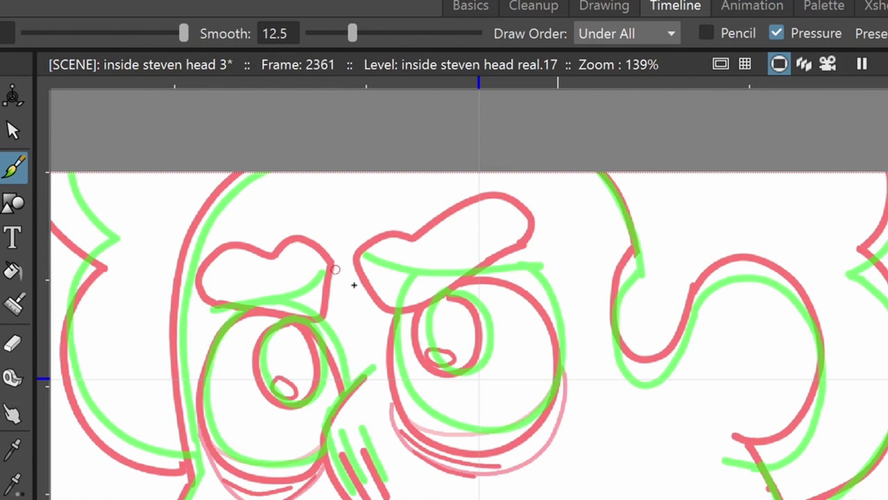
pyautogui.moveTo(336, 265)
pyautogui.mouseDown()
pyautogui.moveTo(330, 305)
pyautogui.moveTo(196, 310)
pyautogui.mouseUp()
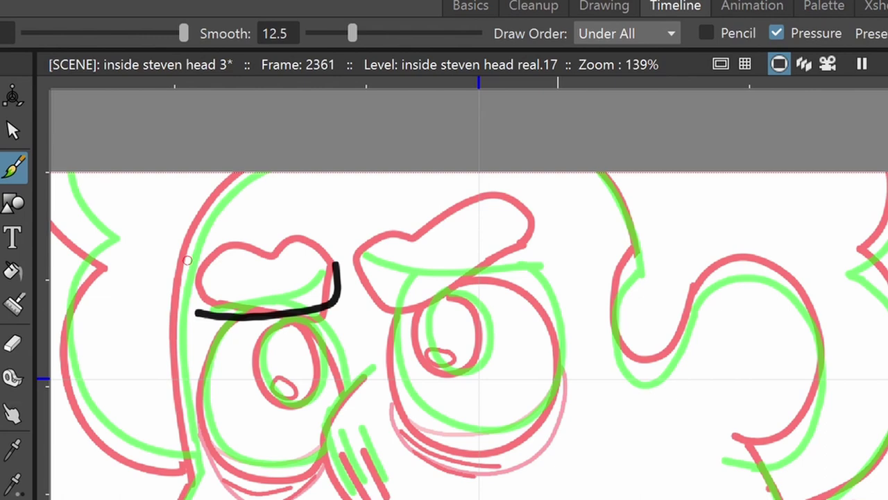
pyautogui.hotkey('ctrl', 'z')
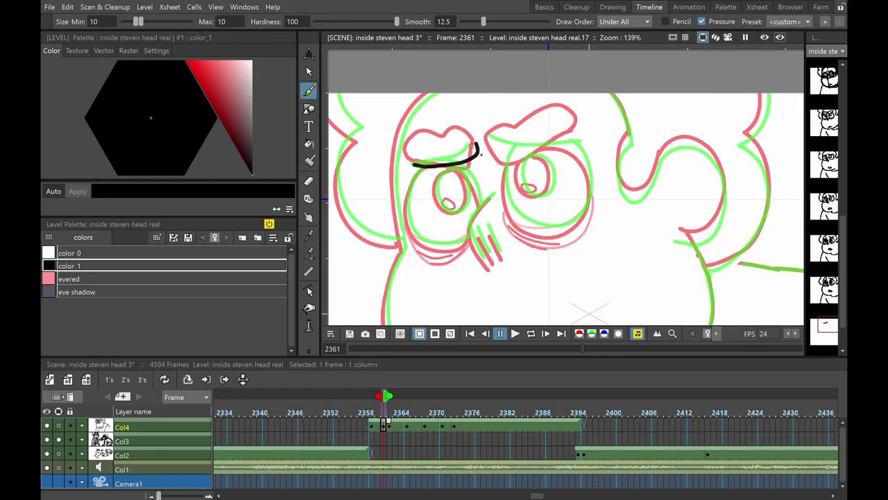
pyautogui.moveTo(485, 145); pyautogui.dragTo(568, 135)
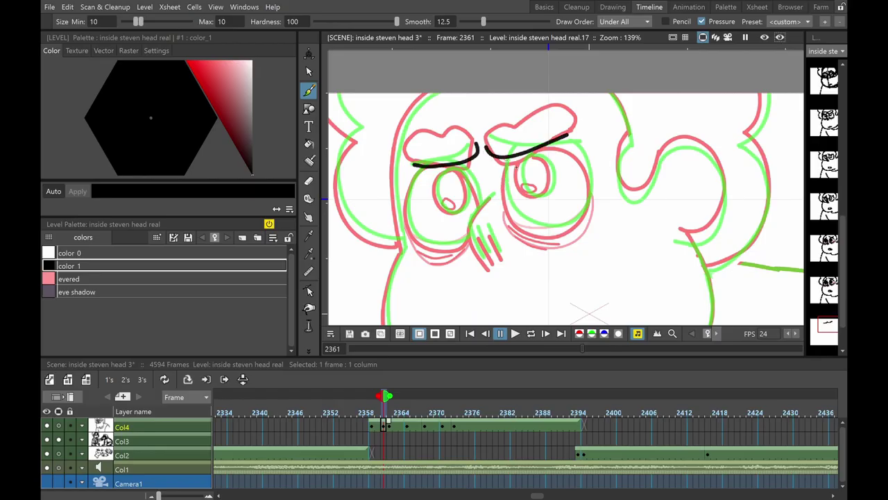
# - Draw the round outlines of both eyes under the brows and start the nose, midway between the onion-skin drawings
pyautogui.moveTo(504, 160); pyautogui.dragTo(545, 227)
pyautogui.hotkey('ctrl', 'z')
pyautogui.moveTo(557, 141)
pyautogui.mouseDown()
pyautogui.moveTo(589, 207)
pyautogui.moveTo(582, 215)
pyautogui.mouseUp()
pyautogui.hotkey('ctrl', 'z')
pyautogui.hotkey('ctrl', 'z')
pyautogui.moveTo(507, 160); pyautogui.dragTo(531, 229)
pyautogui.moveTo(554, 141); pyautogui.dragTo(530, 230)
pyautogui.moveTo(456, 165); pyautogui.dragTo(514, 259)
# - Draw the short crease lines beside the nose and the oval irises inside both eyes
pyautogui.scroll(3, 454, 240)
pyautogui.moveTo(508, 220); pyautogui.dragTo(527, 255)
pyautogui.moveTo(419, 133); pyautogui.dragTo(481, 235)
pyautogui.moveTo(453, 133); pyautogui.dragTo(457, 132)
pyautogui.scroll(-9, 575, 138)
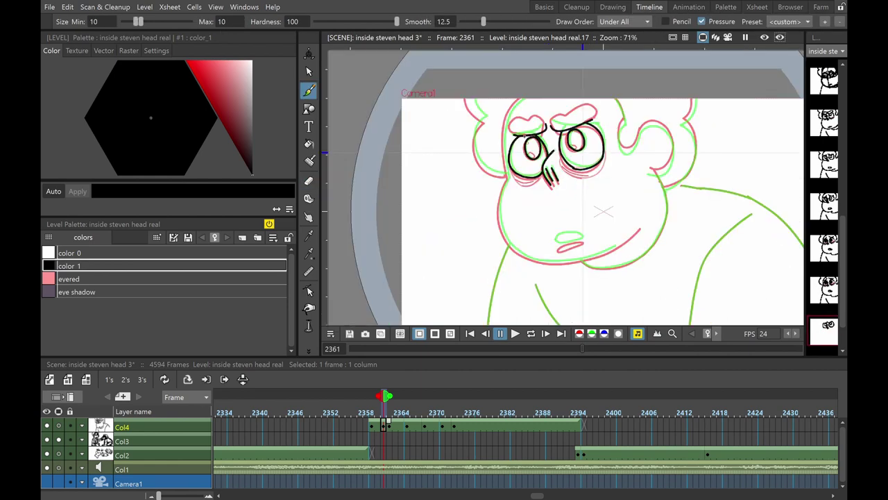
# - Draw the left contour of the forehead, the hairline curl and the ear between the onion-skin outlines
pyautogui.scroll(6, 507, 86)
pyautogui.moveTo(542, 109)
pyautogui.mouseDown()
pyautogui.moveTo(506, 219)
pyautogui.moveTo(512, 264)
pyautogui.mouseUp()
pyautogui.scroll(-2, 534, 243)
pyautogui.moveTo(569, 146)
pyautogui.mouseDown()
pyautogui.moveTo(585, 184)
pyautogui.moveTo(611, 191)
pyautogui.mouseUp()
pyautogui.moveTo(612, 191); pyautogui.dragTo(626, 265)
pyautogui.scroll(-2, 597, 250)
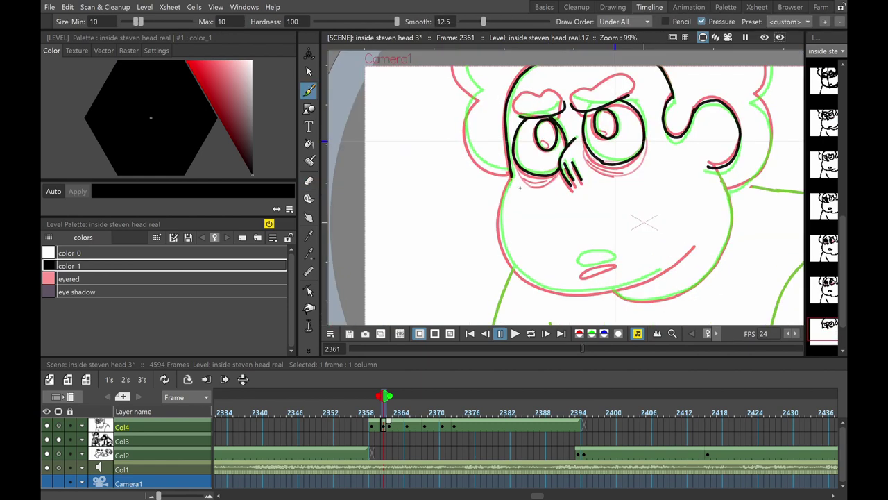
# - Draw the left cheek, the chin line and the small oval mouth between the onion-skin outlines
pyautogui.moveTo(511, 175)
pyautogui.mouseDown()
pyautogui.moveTo(514, 269)
pyautogui.moveTo(555, 291)
pyautogui.moveTo(666, 297)
pyautogui.mouseUp()
pyautogui.hotkey('ctrl', 'z')
pyautogui.scroll(1, 644, 294)
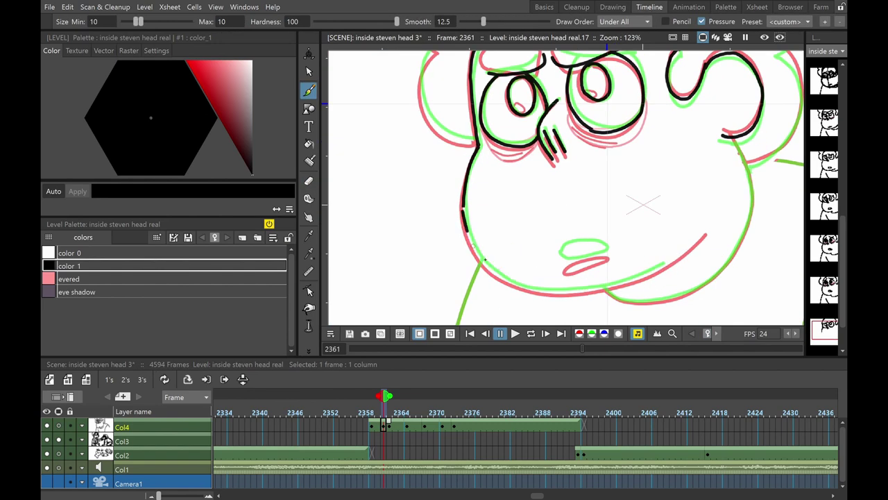
pyautogui.moveTo(456, 201)
pyautogui.mouseDown()
pyautogui.moveTo(563, 294)
pyautogui.moveTo(682, 253)
pyautogui.mouseUp()
pyautogui.hotkey('ctrl', 'z')
pyautogui.moveTo(563, 266); pyautogui.dragTo(565, 268)
pyautogui.scroll(-5, 480, 181)
# - Draw the outer hair curls on both sides of the head
pyautogui.scroll(3, 486, 125)
pyautogui.moveTo(344, 151); pyautogui.dragTo(394, 238)
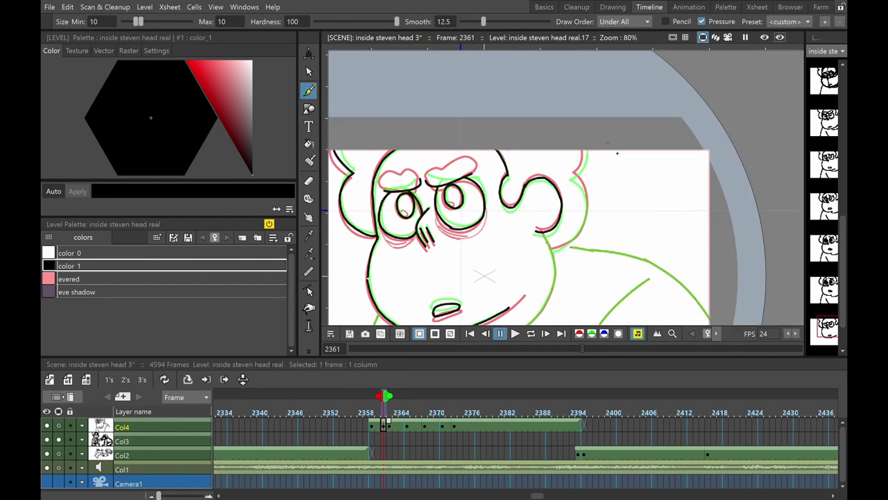
pyautogui.moveTo(584, 150); pyautogui.dragTo(553, 249)
pyautogui.scroll(-2, 553, 214)
pyautogui.scroll(1, 344, 284)
# - Extend the frame 2361 drawing on Col4 by one frame and play the sequence from frame 2359
pyautogui.press('/')
pyautogui.click(387, 421)
pyautogui.click(390, 426)
pyautogui.press('Insert')
pyautogui.click(372, 426)
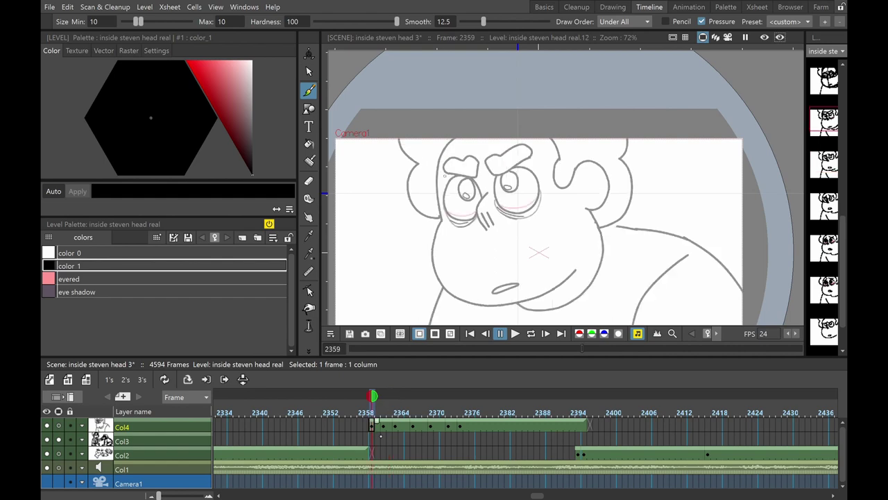
pyautogui.press('p')
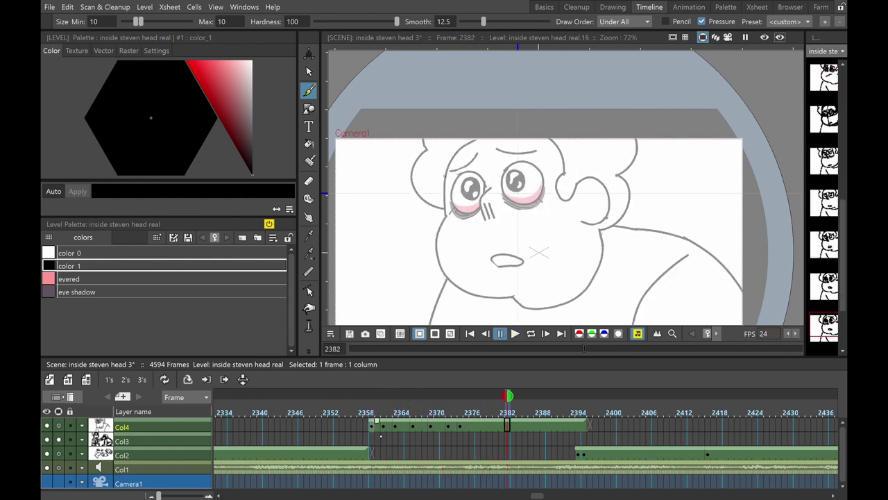
pyautogui.press('p')
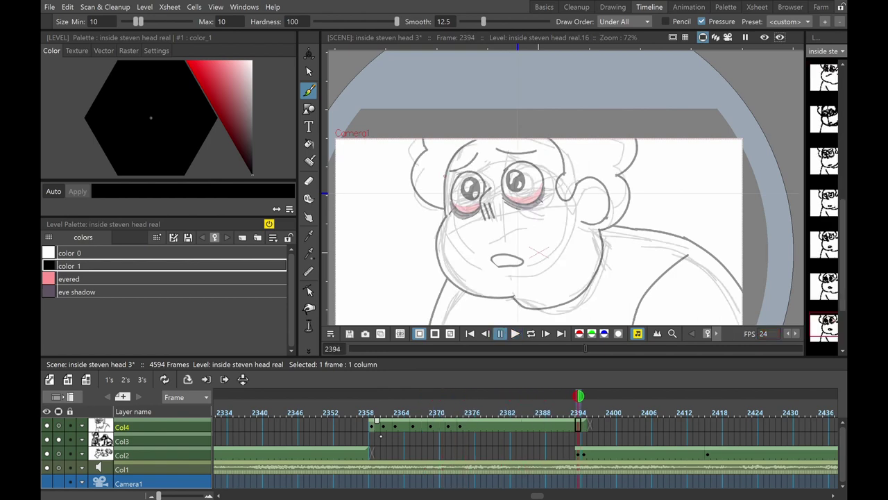
pyautogui.click(371, 426)
pyautogui.press('p')
pyautogui.press('p')
# - Complete the upper outlines of both eyebrows on frame 2361 and replay the sequence from frame 2359
pyautogui.click(383, 426)
pyautogui.scroll(6, 496, 146)
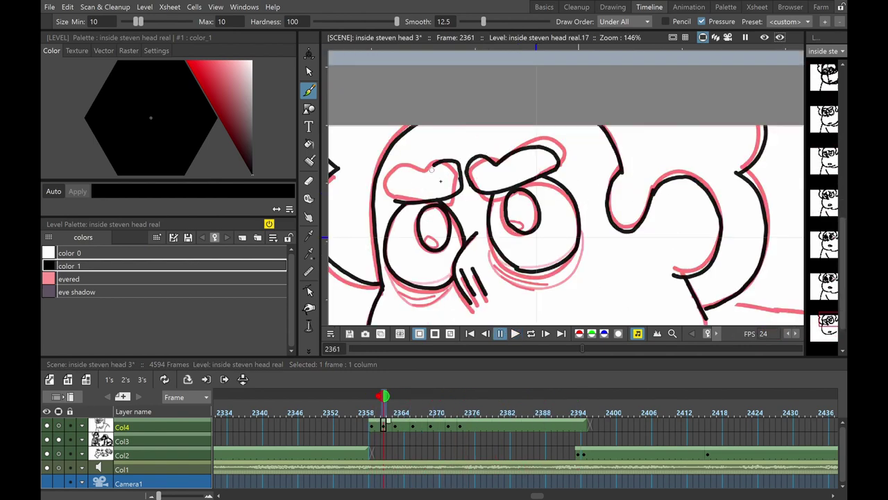
pyautogui.moveTo(531, 169); pyautogui.dragTo(472, 165)
pyautogui.scroll(-6, 548, 125)
pyautogui.click(371, 426)
pyautogui.press('p')
pyautogui.press('p')
# - Show onion skins of the earlier frames back to 2361 behind frame 2369, and step back to frame 2362
pyautogui.click(430, 426)
pyautogui.moveTo(425, 396); pyautogui.dragTo(385, 396)
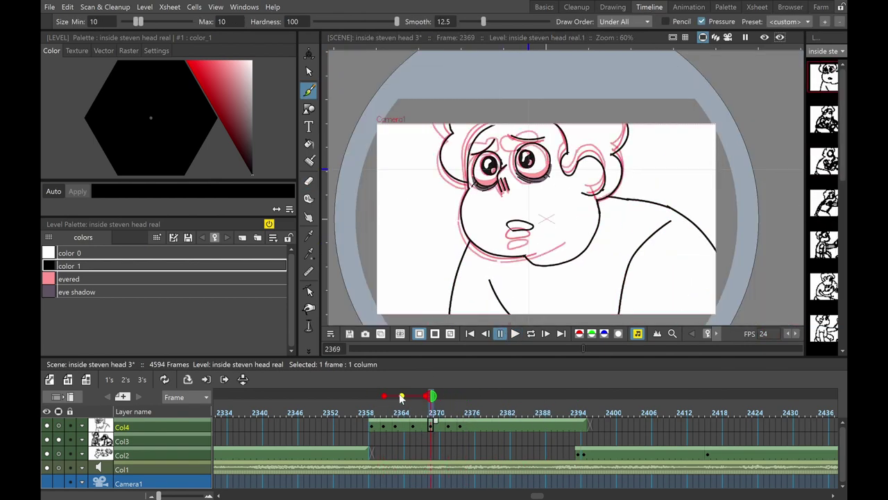
pyautogui.scroll(6, 502, 132)
pyautogui.press(',')
pyautogui.press(',')
pyautogui.press(',')
pyautogui.press(',')
pyautogui.press(',')
pyautogui.press(',')
pyautogui.press(',')
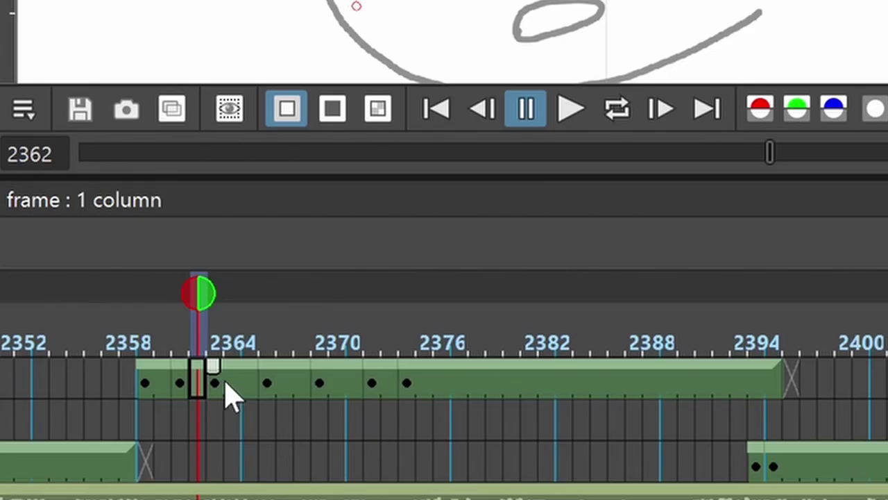
# - Pin fixed onion skins at frames 2362 and 2369, checking them from frames 2364, 2369 and 2363
pyautogui.click(225, 383)
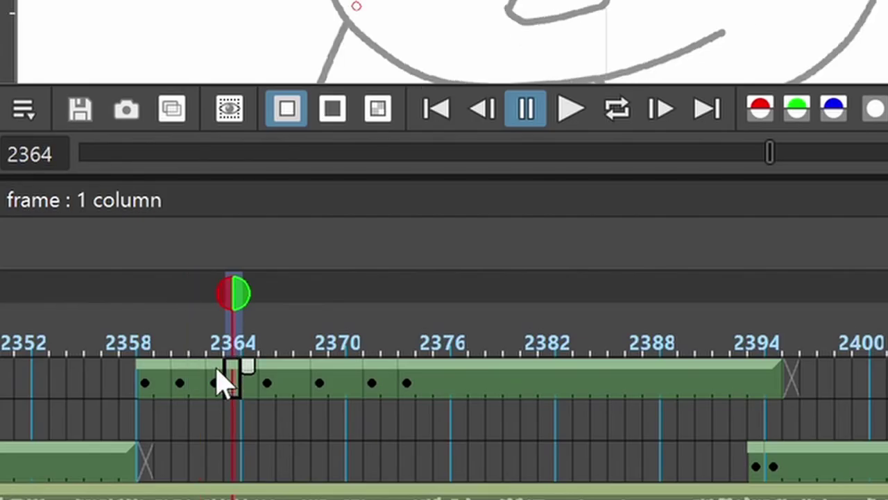
pyautogui.click(199, 279)
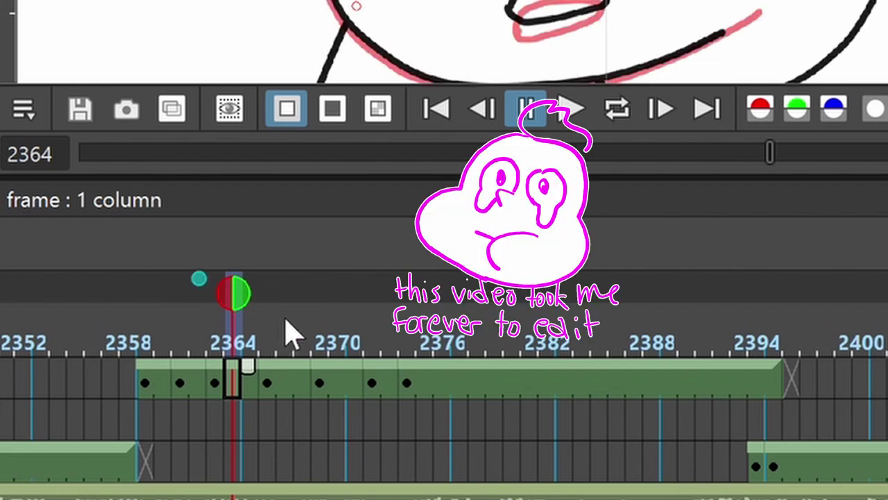
pyautogui.click(320, 382)
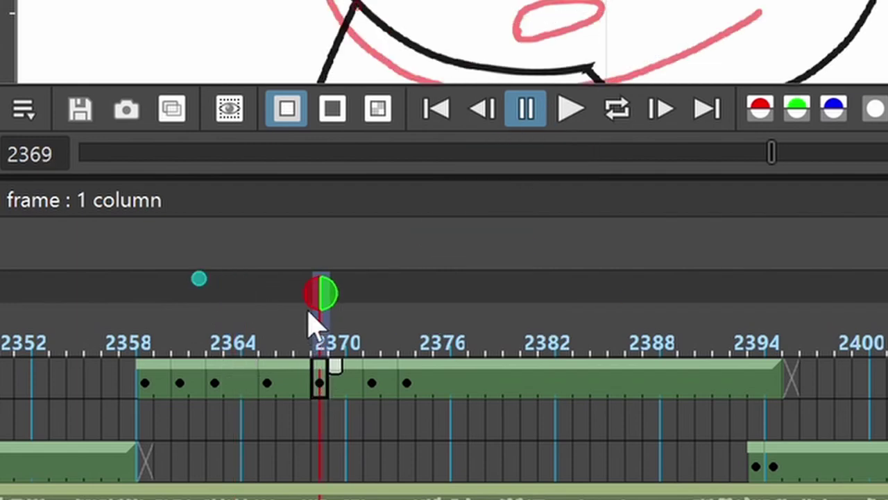
pyautogui.click(214, 387)
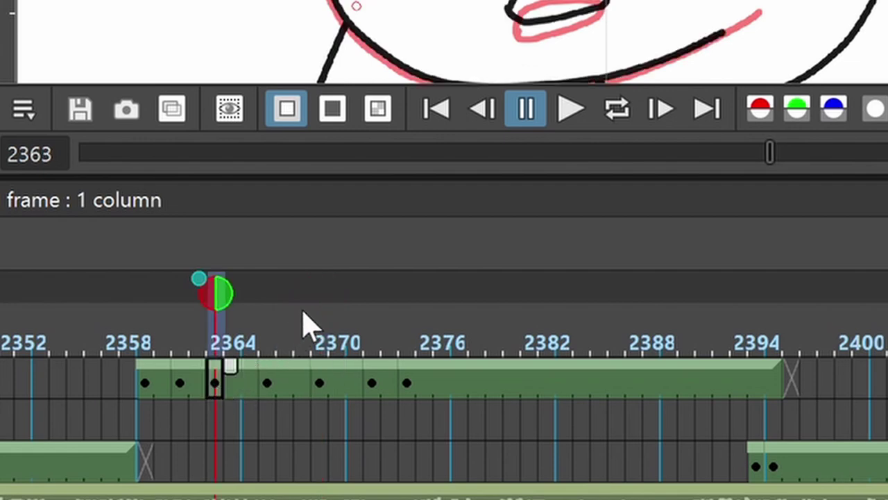
pyautogui.click(323, 279)
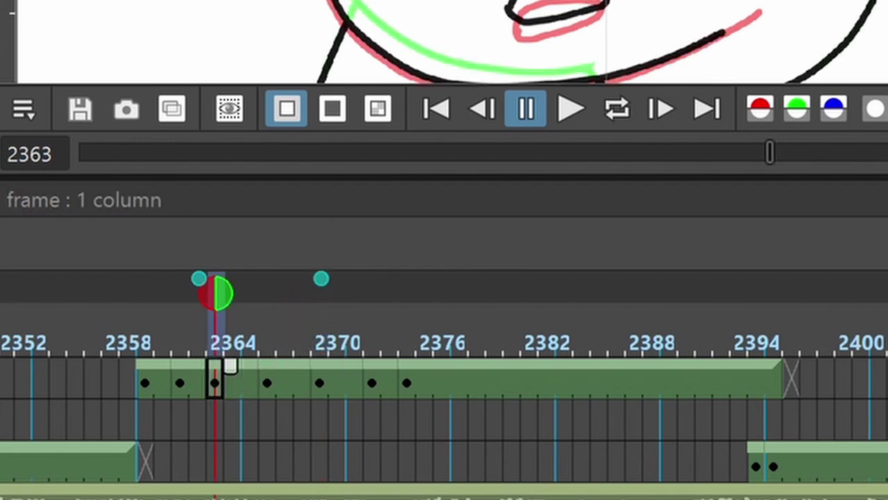
pyautogui.scroll(6, 452, 41)
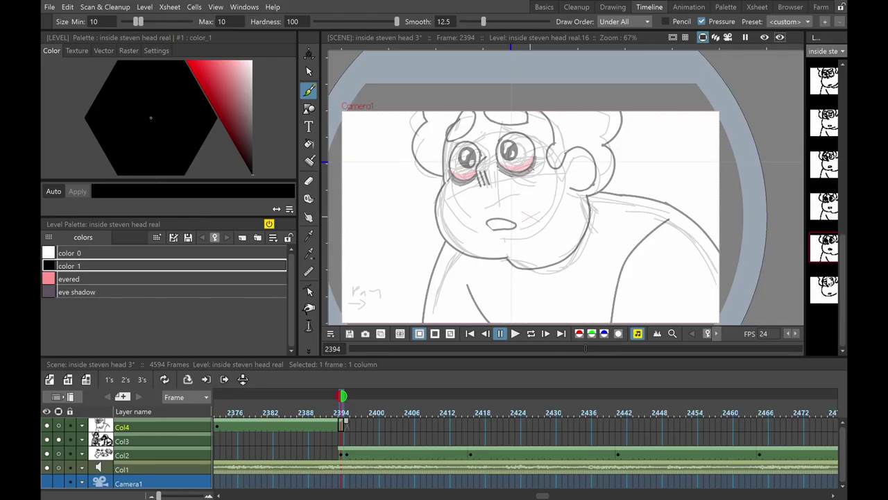
# - Duplicate drawing 16 of the level into the empty slot after drawing 17
pyautogui.click(824, 290)
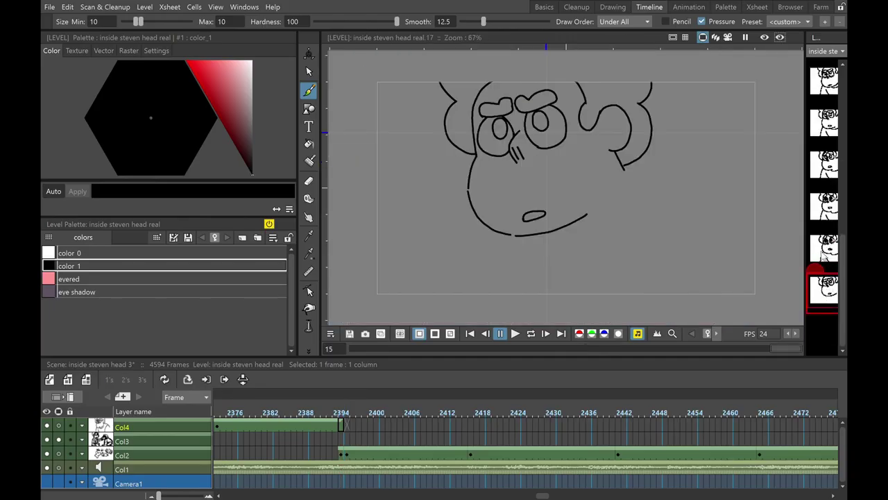
pyautogui.click(824, 248)
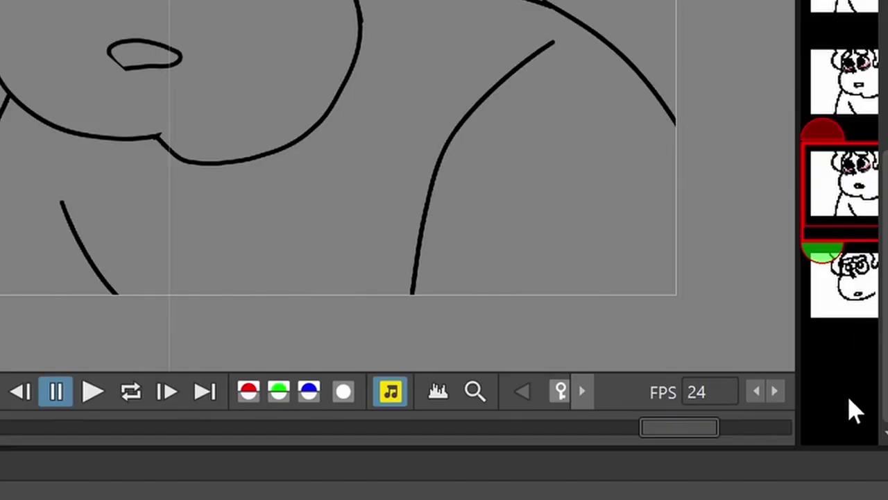
pyautogui.press('Down')
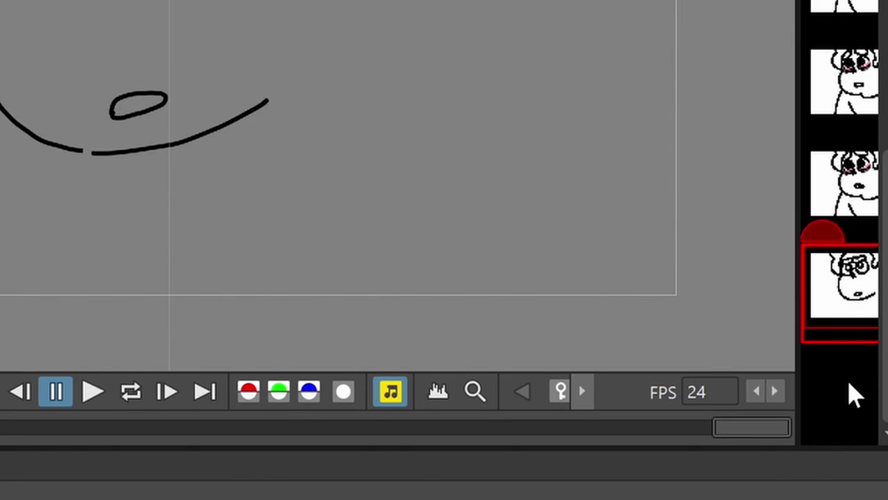
pyautogui.click(849, 383)
pyautogui.hotkey('ctrl', 'v')
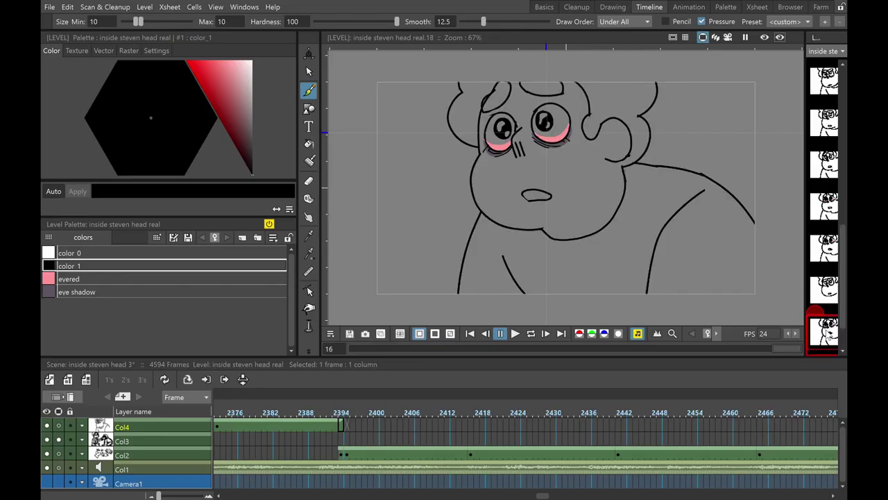
# - Place the duplicated drawing on Col4 at frame 2441 and erase its mouth
pyautogui.moveTo(827, 335); pyautogui.dragTo(625, 429)
pyautogui.click(624, 427)
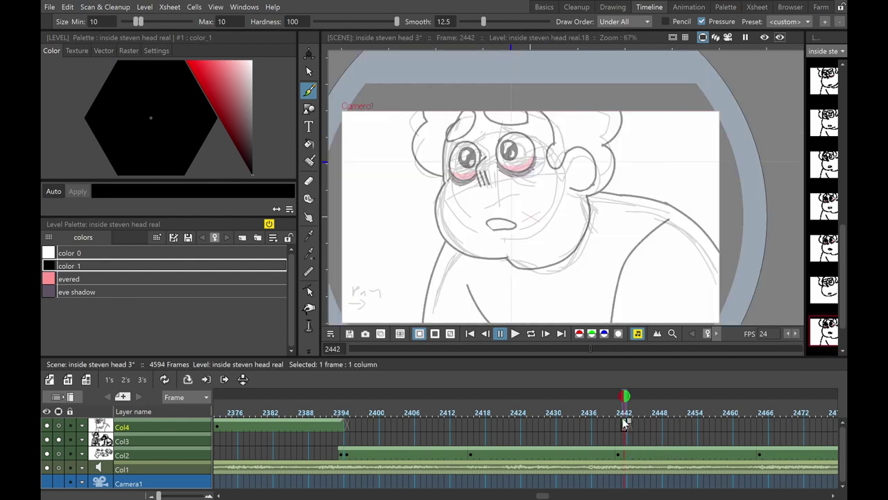
pyautogui.moveTo(624, 422); pyautogui.dragTo(618, 421)
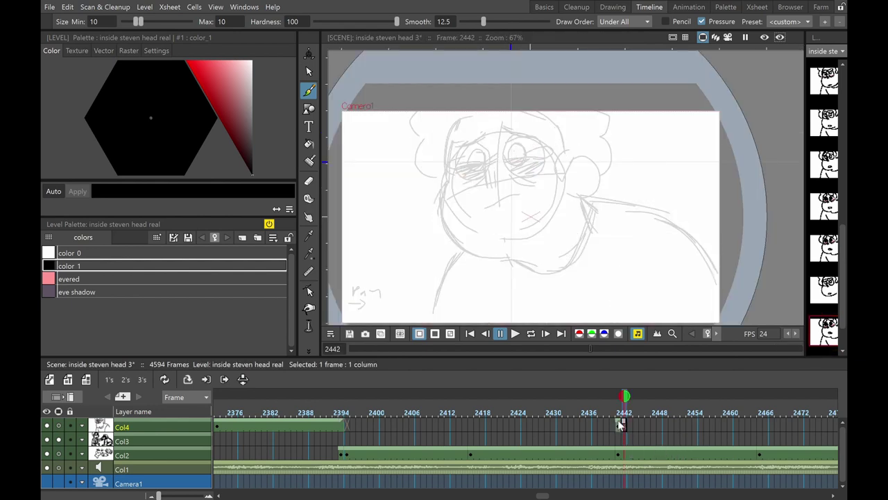
pyautogui.click(619, 429)
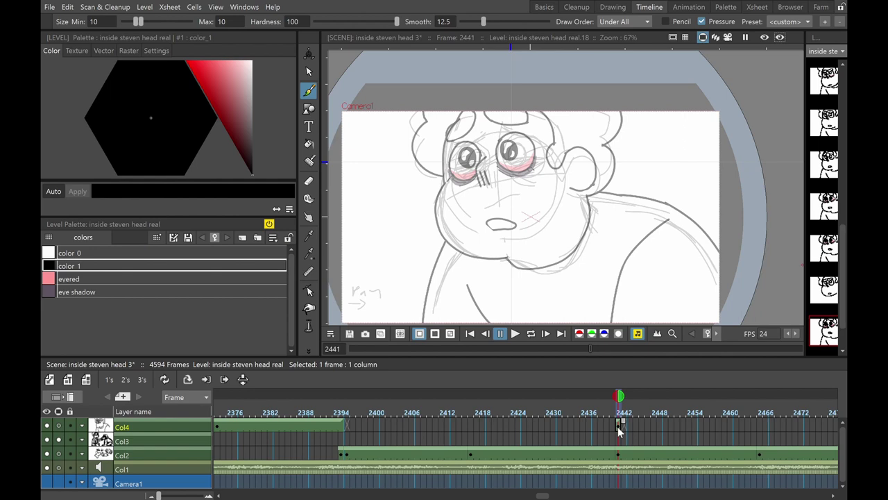
pyautogui.click(309, 184)
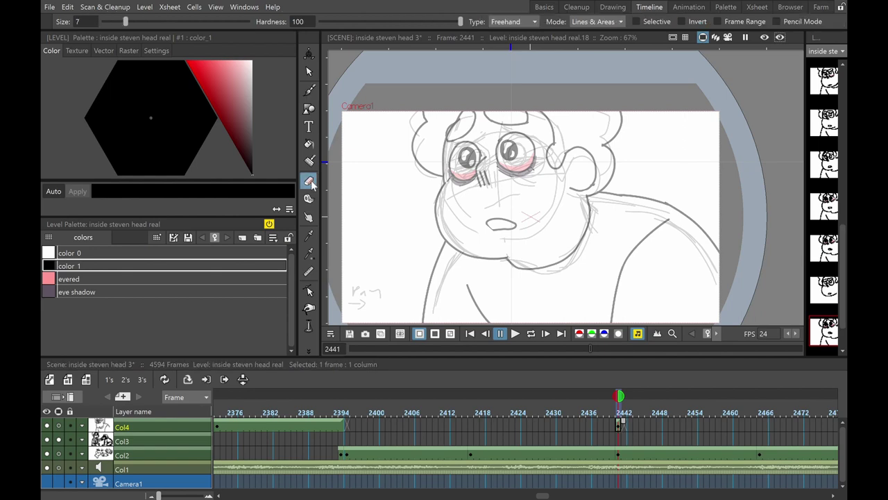
pyautogui.moveTo(480, 199)
pyautogui.mouseDown()
pyautogui.moveTo(530, 224)
pyautogui.moveTo(478, 229)
pyautogui.moveTo(486, 198)
pyautogui.mouseUp()
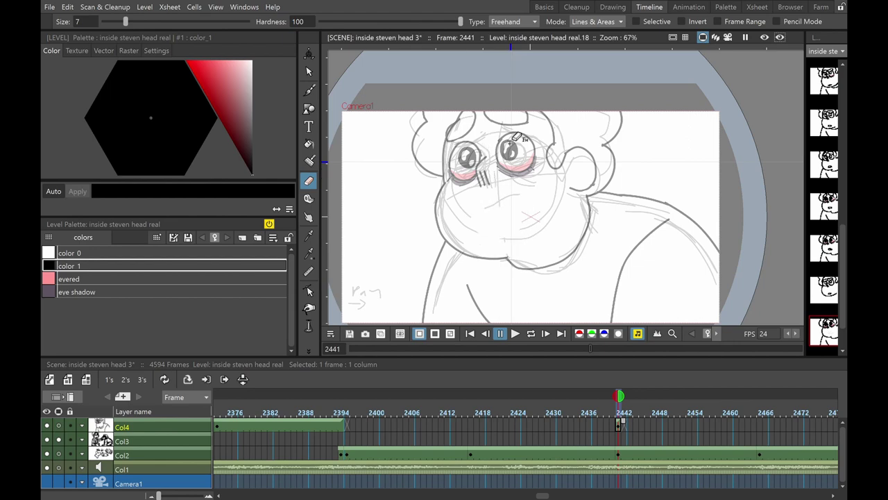
# - Compare the Col4 drawing at frame 2441 with the Col2 rough at frames 2443 to 2446, and check Col4 at frames 2393 and 2382
pyautogui.scroll(1, 516, 136)
pyautogui.scroll(1, 516, 137)
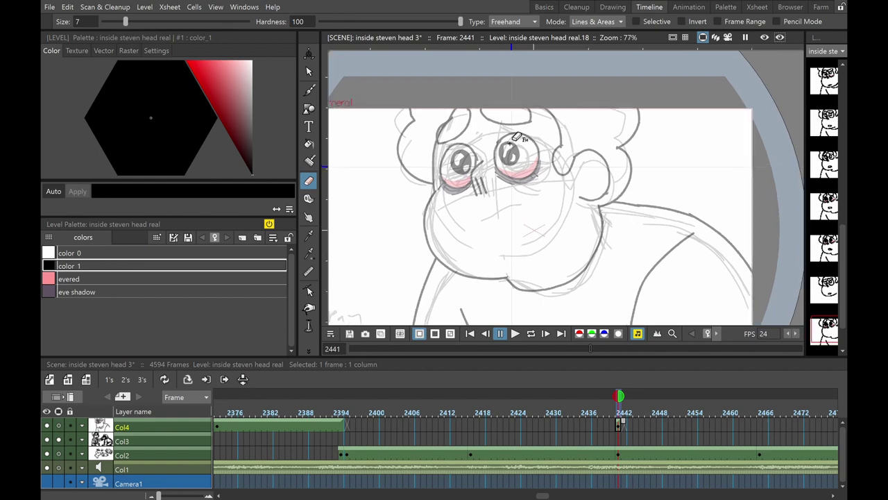
pyautogui.scroll(-1, 516, 136)
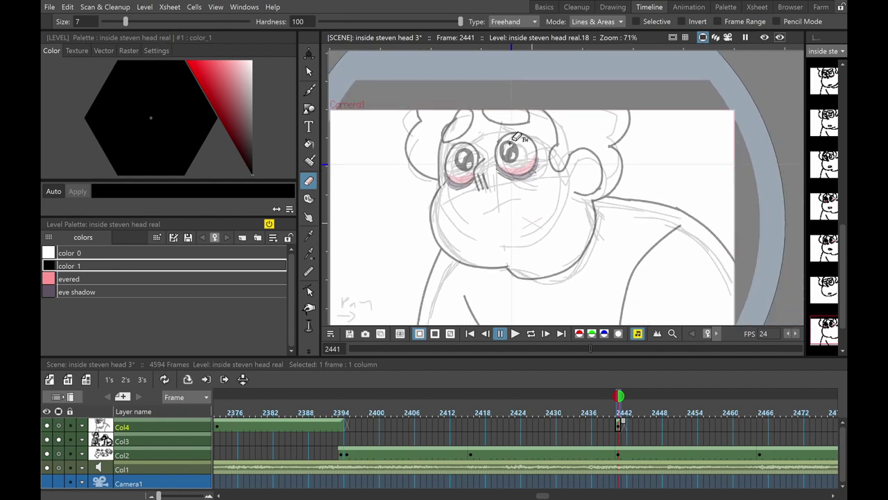
pyautogui.click(630, 452)
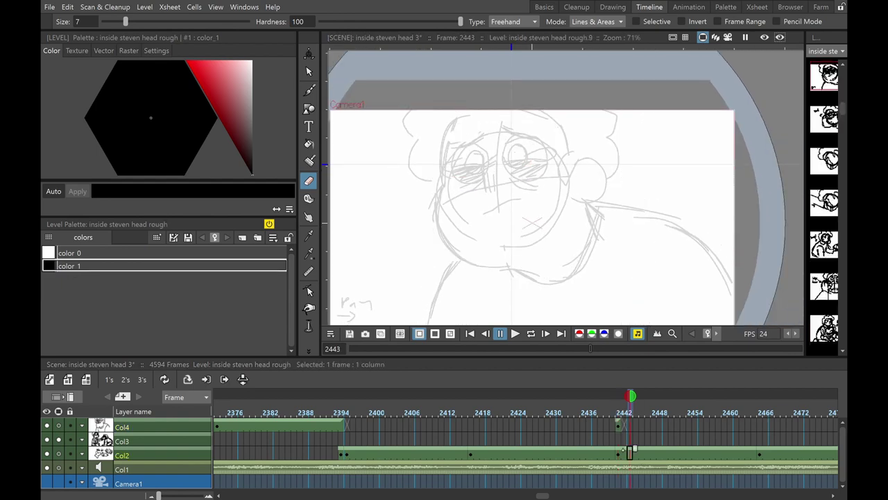
pyautogui.click(619, 425)
pyautogui.click(648, 453)
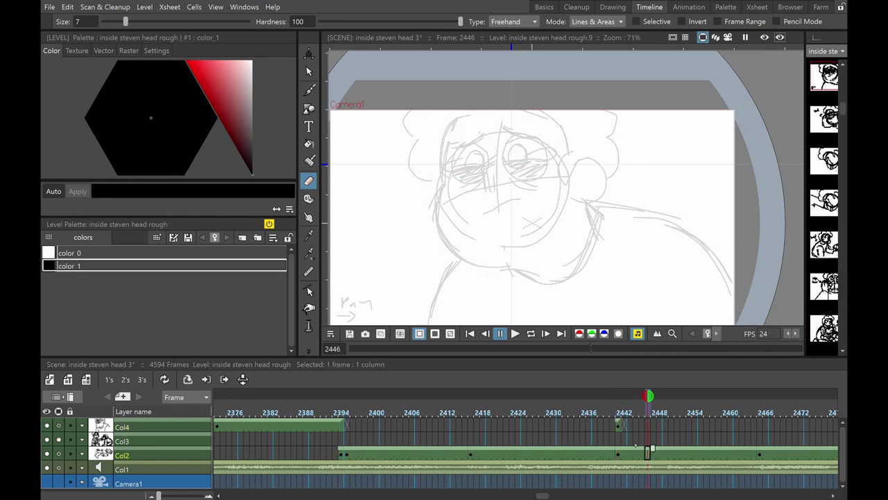
pyautogui.click(621, 425)
pyautogui.click(644, 454)
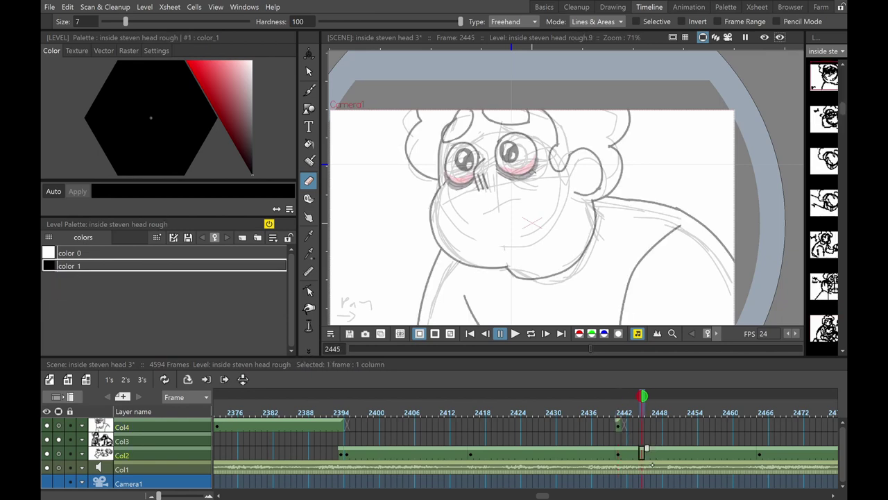
pyautogui.click(620, 425)
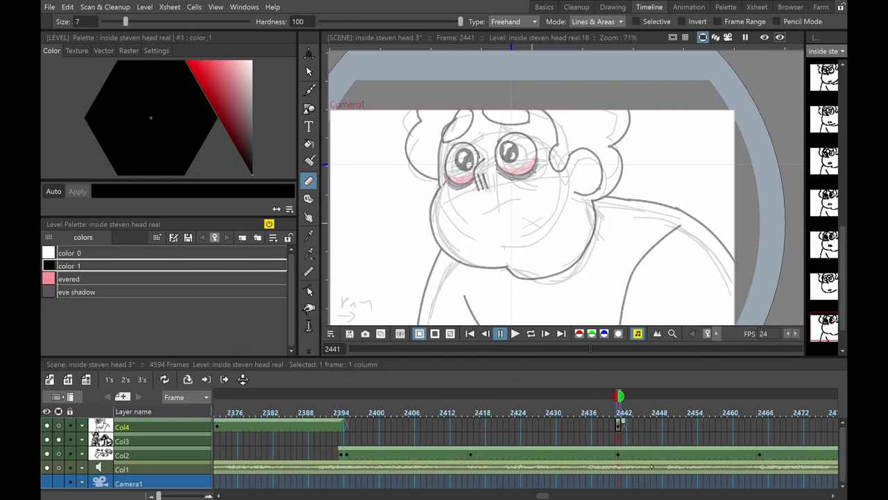
pyautogui.click(648, 451)
pyautogui.click(337, 426)
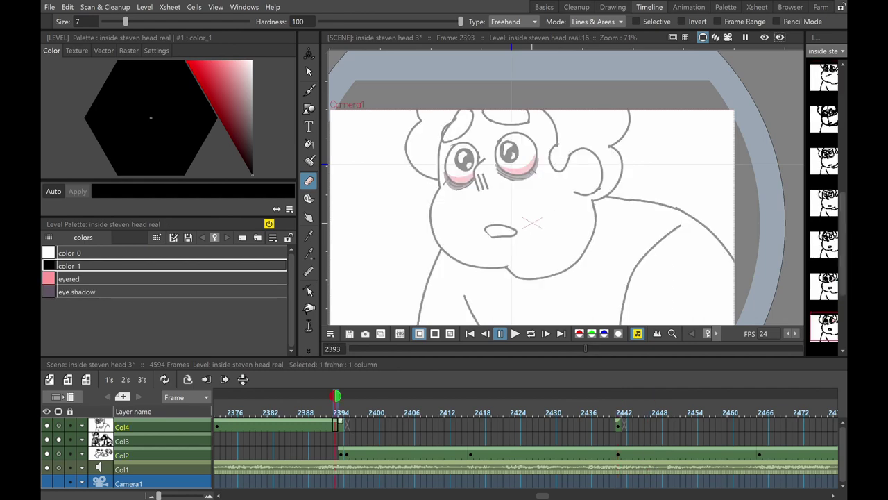
pyautogui.click(271, 426)
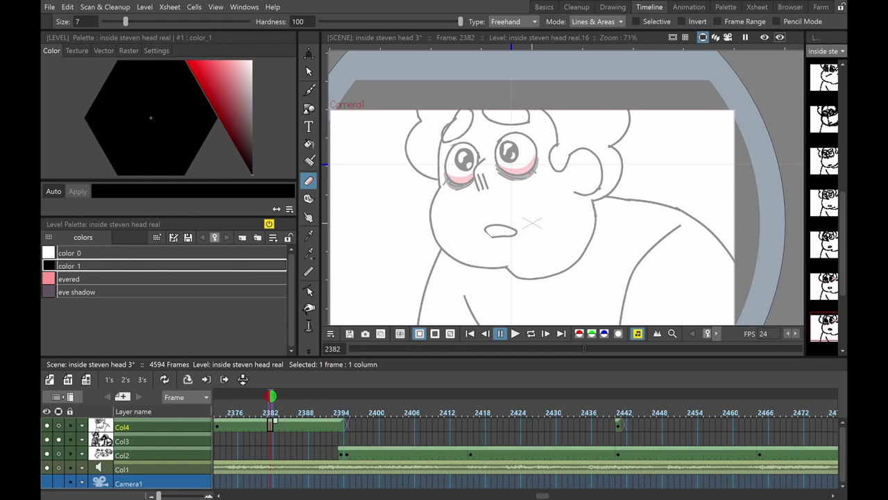